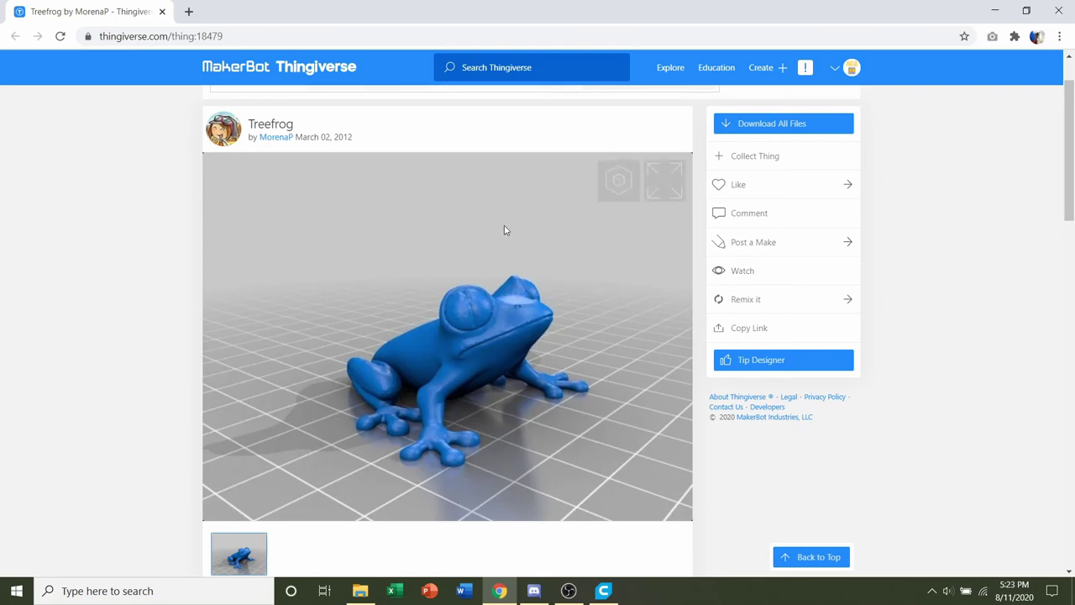
scroll(507, 230, "down", 4)
scroll(518, 224, "down", 2)
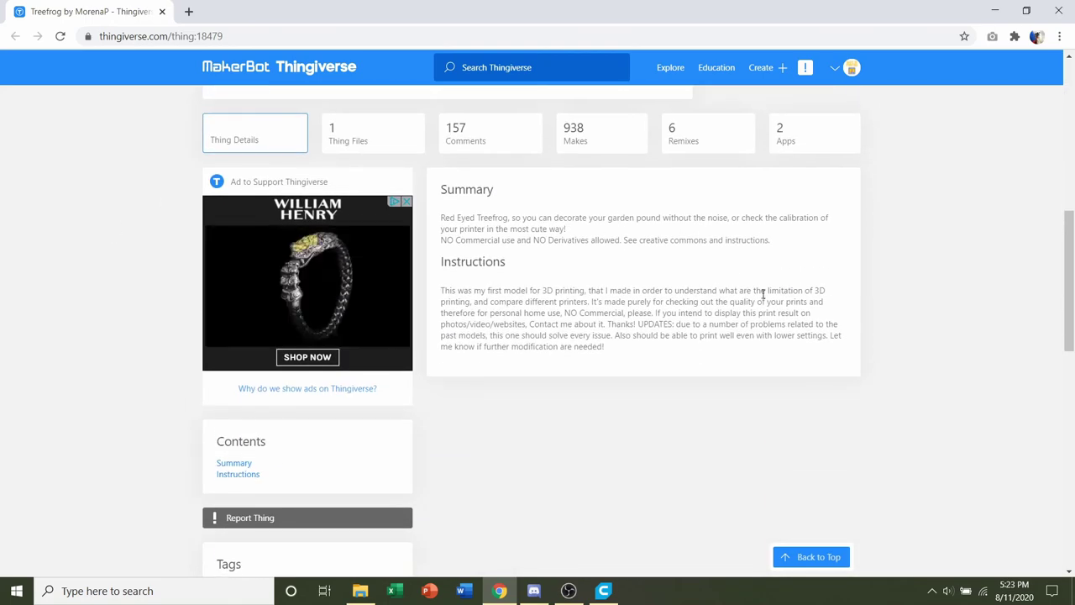
scroll(763, 293, "up", 5, "ctrl")
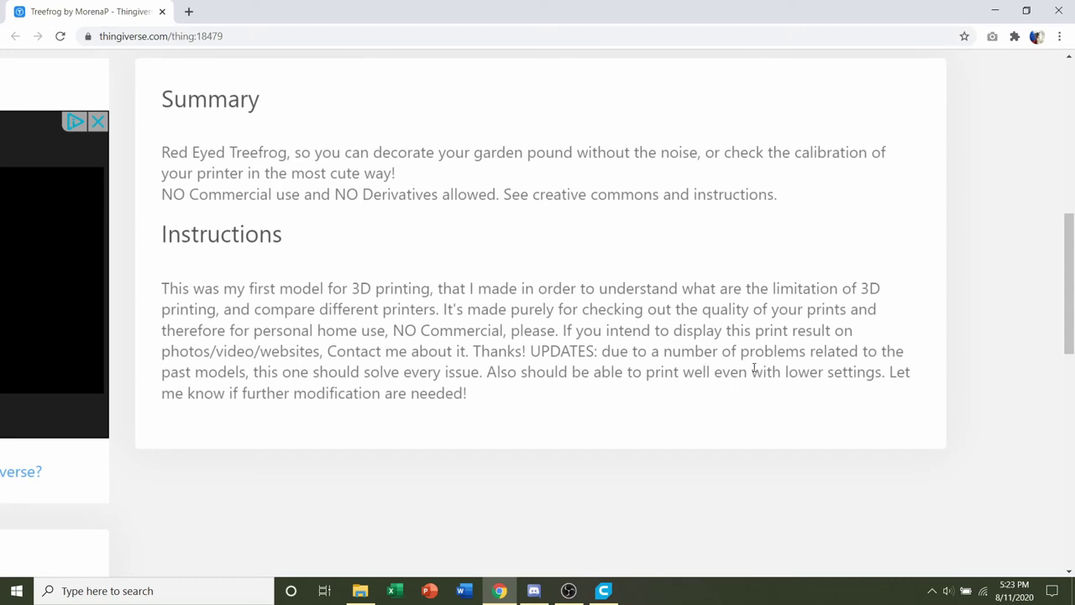
left_click_drag(776, 371, 884, 372)
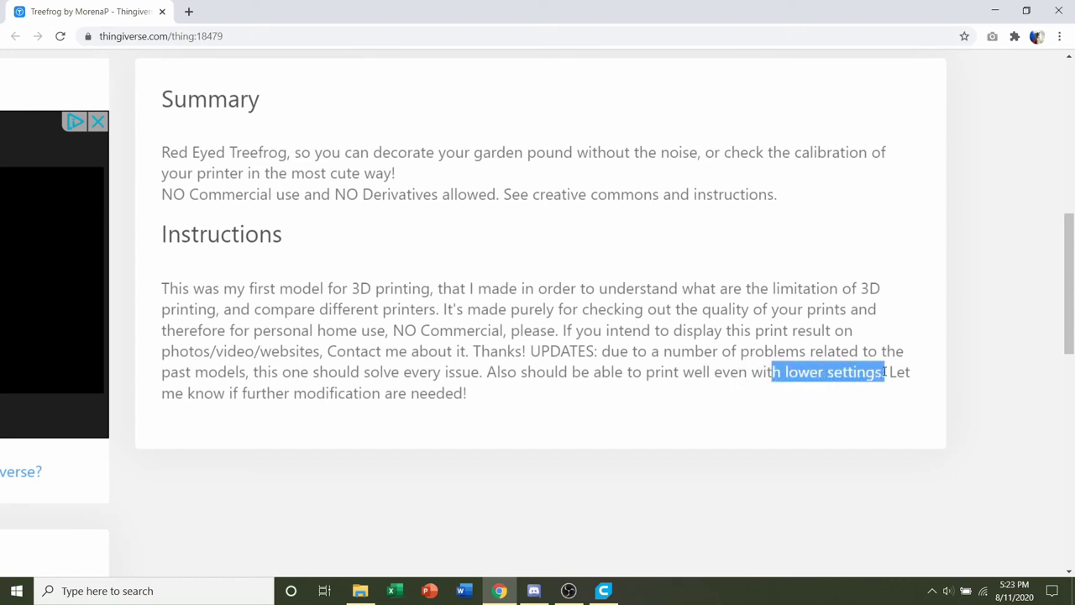
left_click(565, 374)
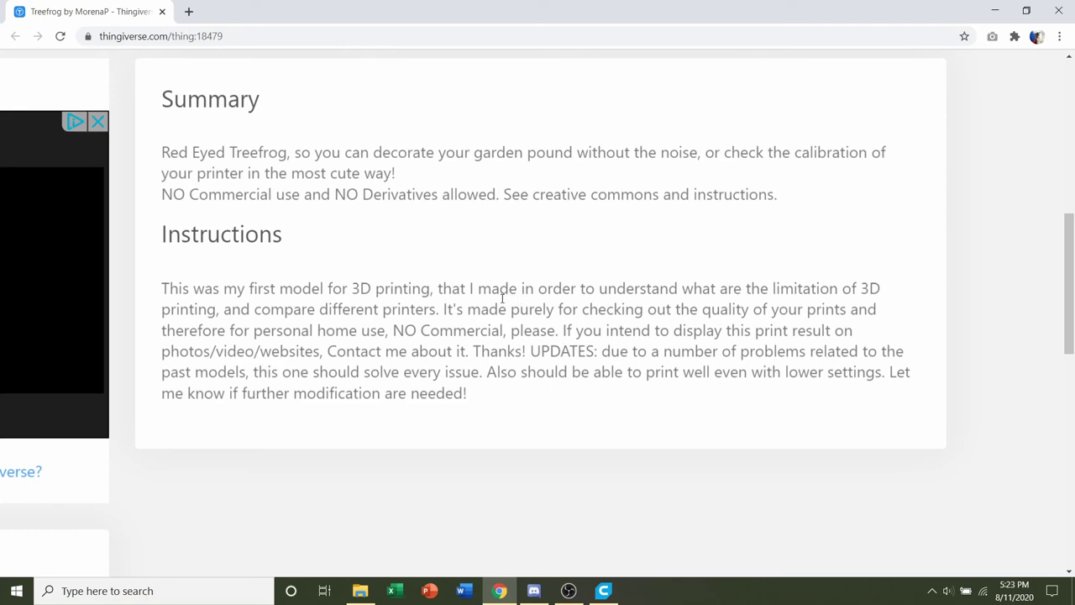
scroll(503, 298, "down", 4, "ctrl")
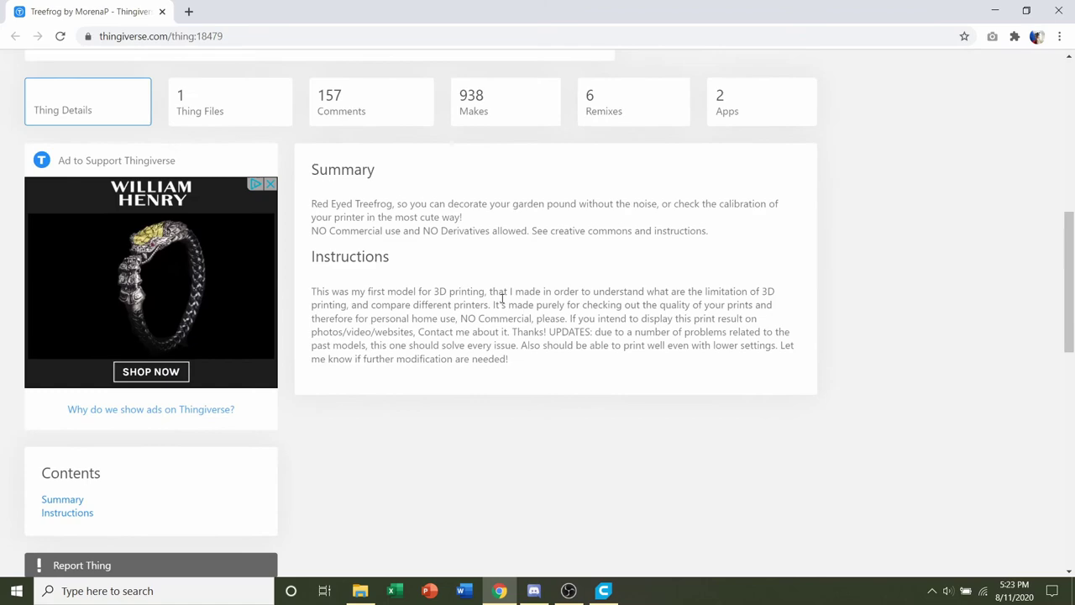
scroll(502, 298, "up", 5)
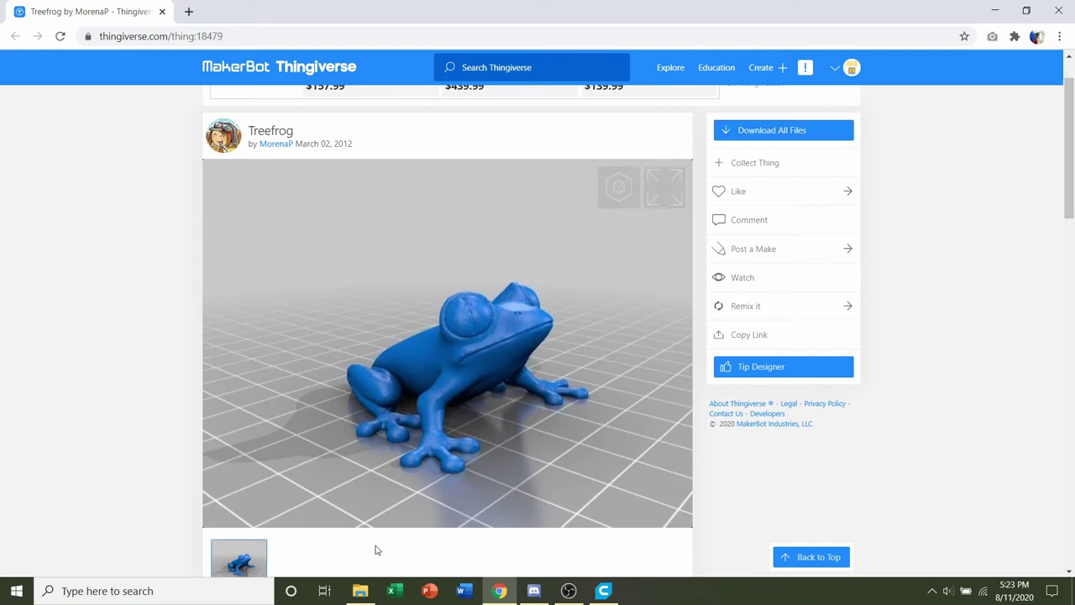
Step: Drag treefrog_45_cut.stl from the Treefrog files folder onto the CR-10 Mini build plate
left_click(359, 590)
double_click(523, 233)
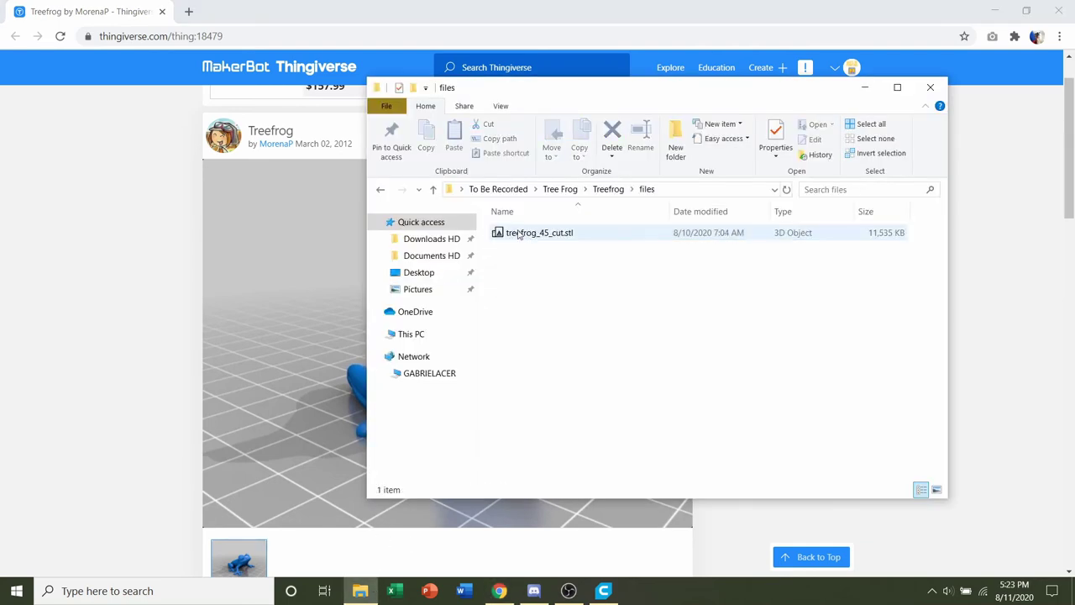
left_click_drag(538, 239, 507, 276)
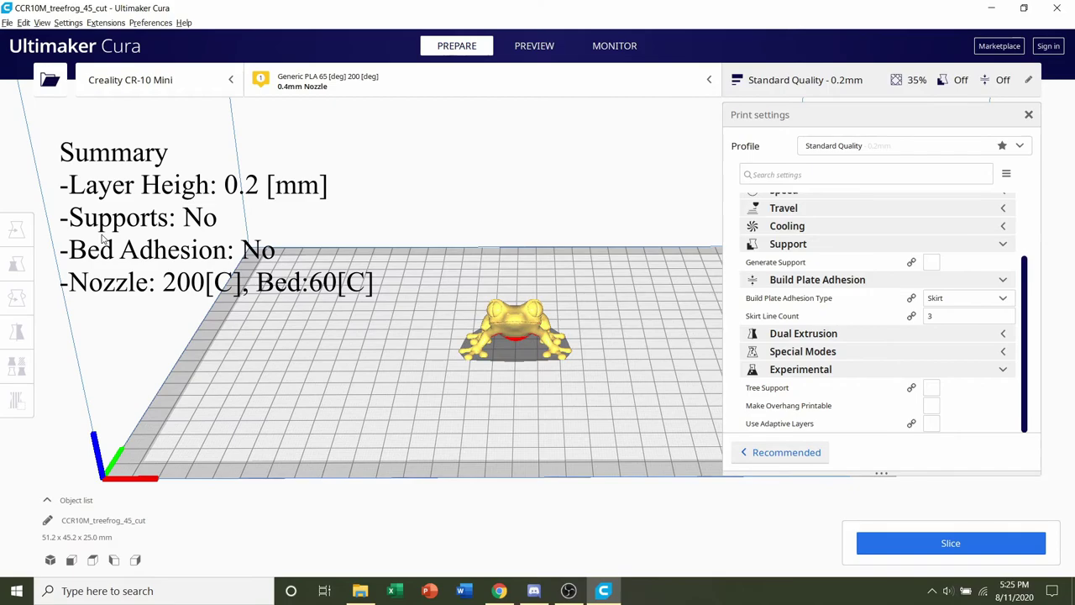
Step: Switch to Standard Quality - 0.2 mm and discard the custom 35% infill change
right_click_drag(165, 311, 291, 308)
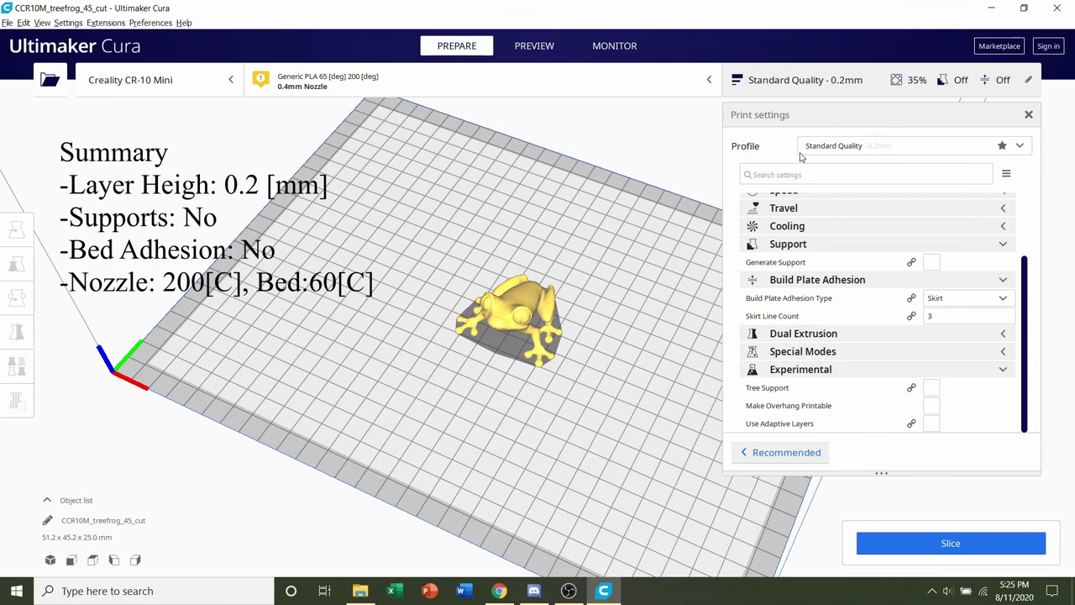
left_click(832, 147)
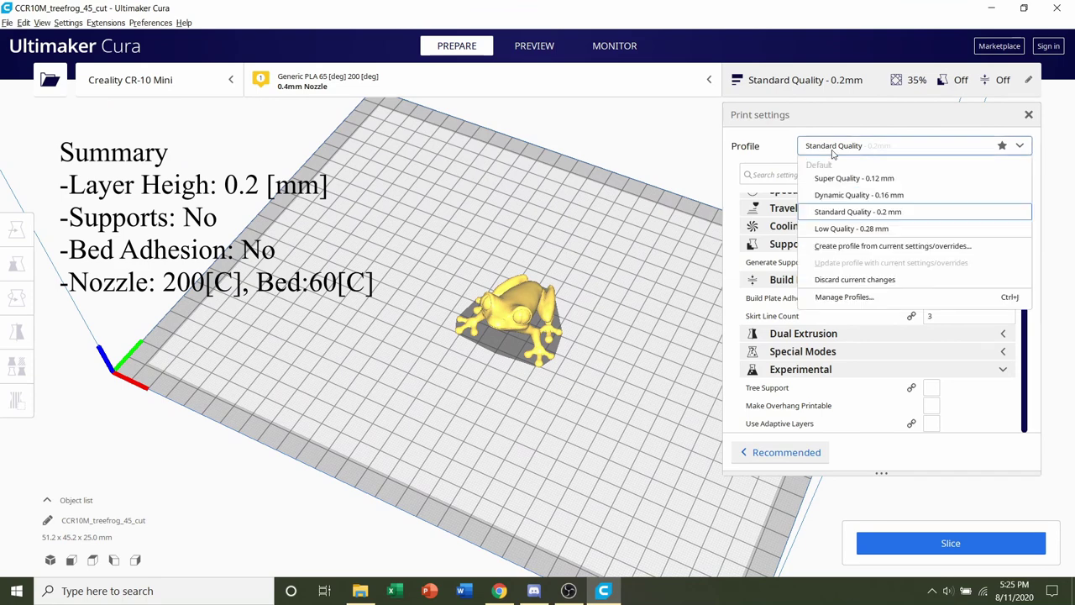
left_click(897, 213)
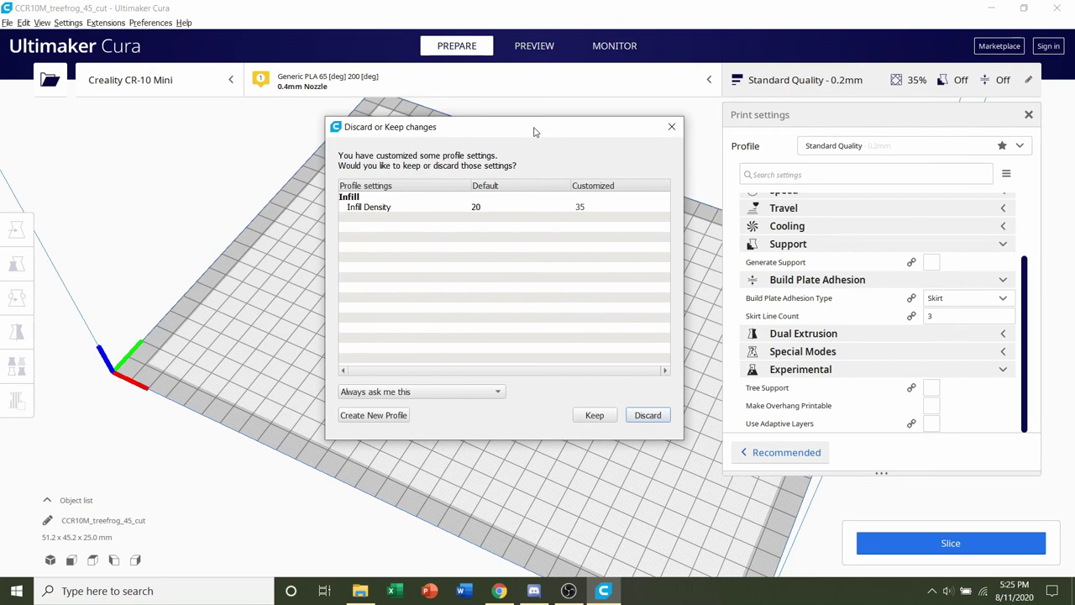
left_click_drag(534, 132, 510, 131)
left_click(622, 414)
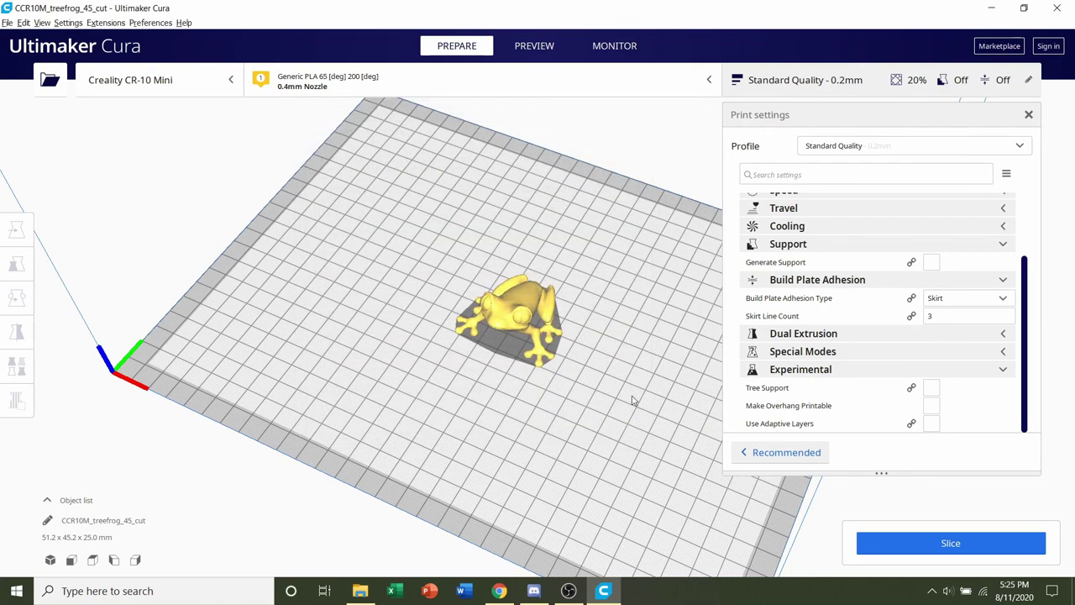
scroll(850, 298, "up", 3)
scroll(833, 276, "down", 1)
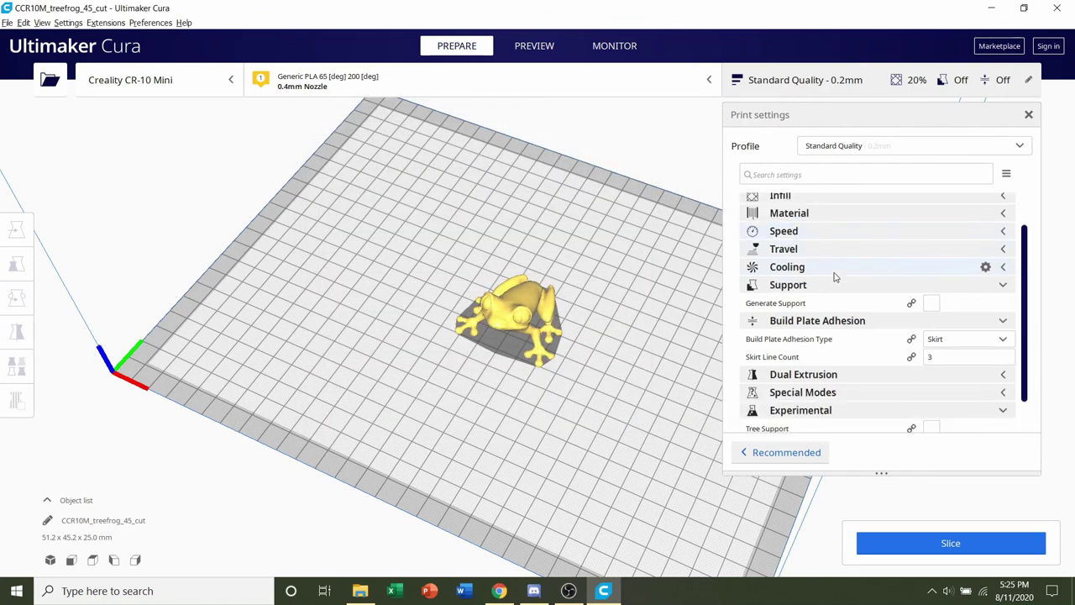
right_click_drag(457, 336, 535, 269)
scroll(576, 298, "up", 3)
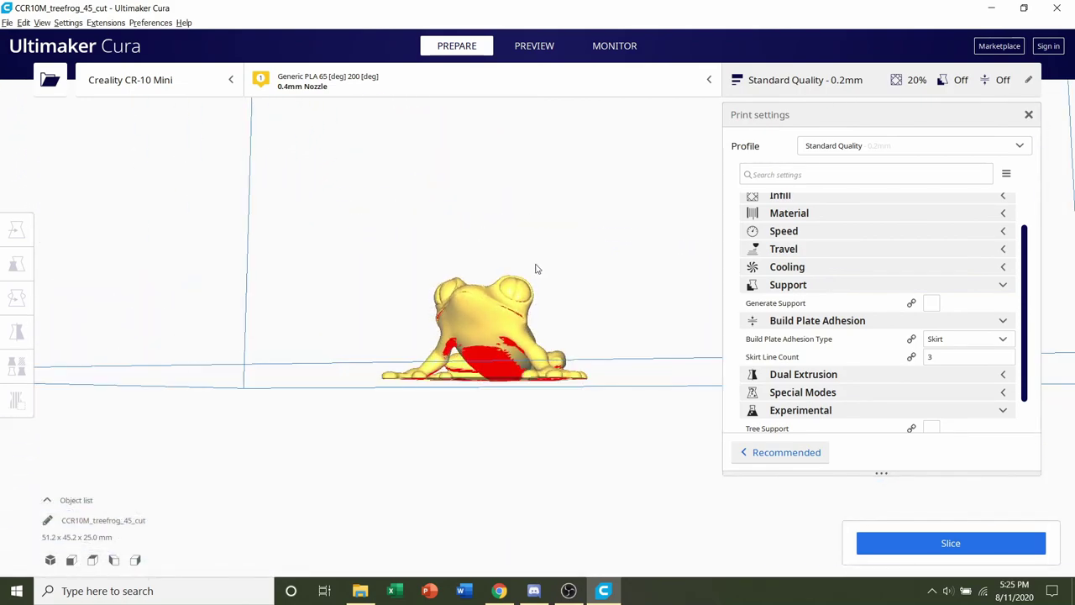
scroll(496, 357, "up", 2)
right_click_drag(499, 337, 403, 397)
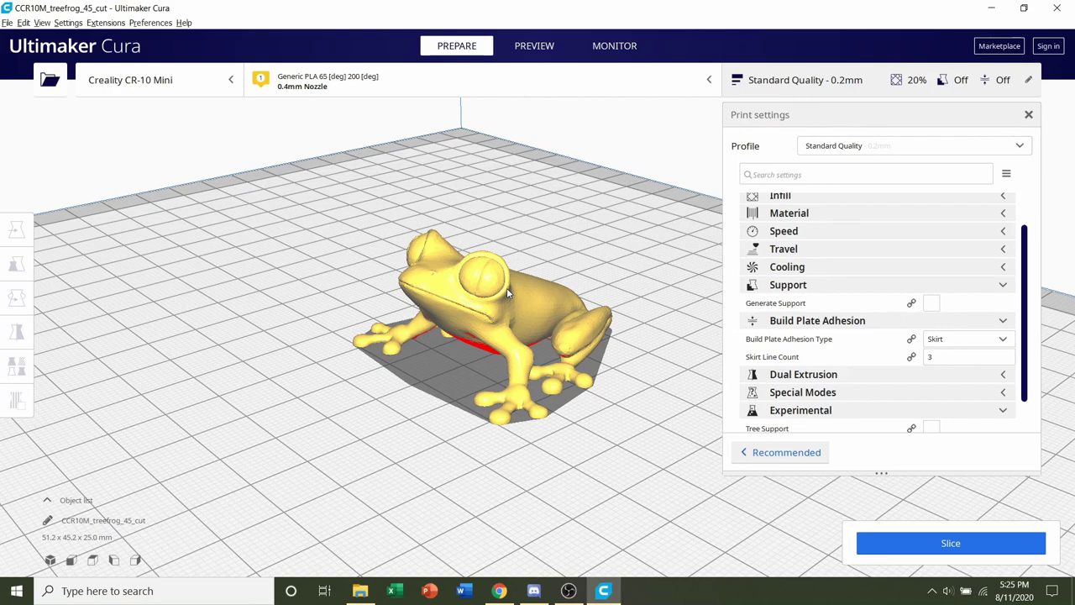
scroll(507, 289, "down", 2)
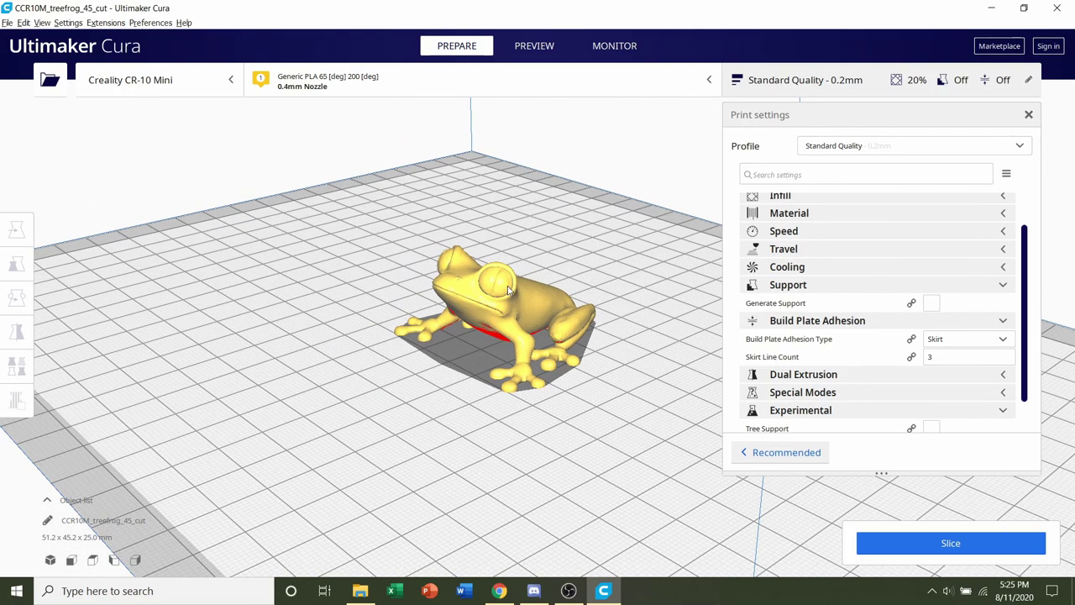
right_click_drag(476, 332, 519, 192)
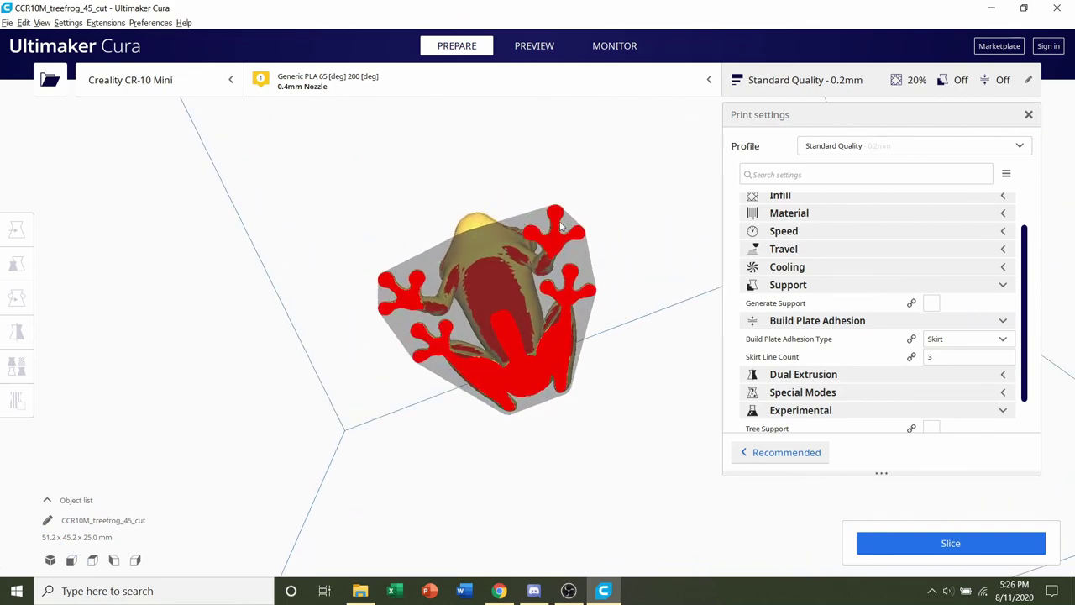
right_click_drag(561, 225, 507, 413)
scroll(507, 347, "down", 2)
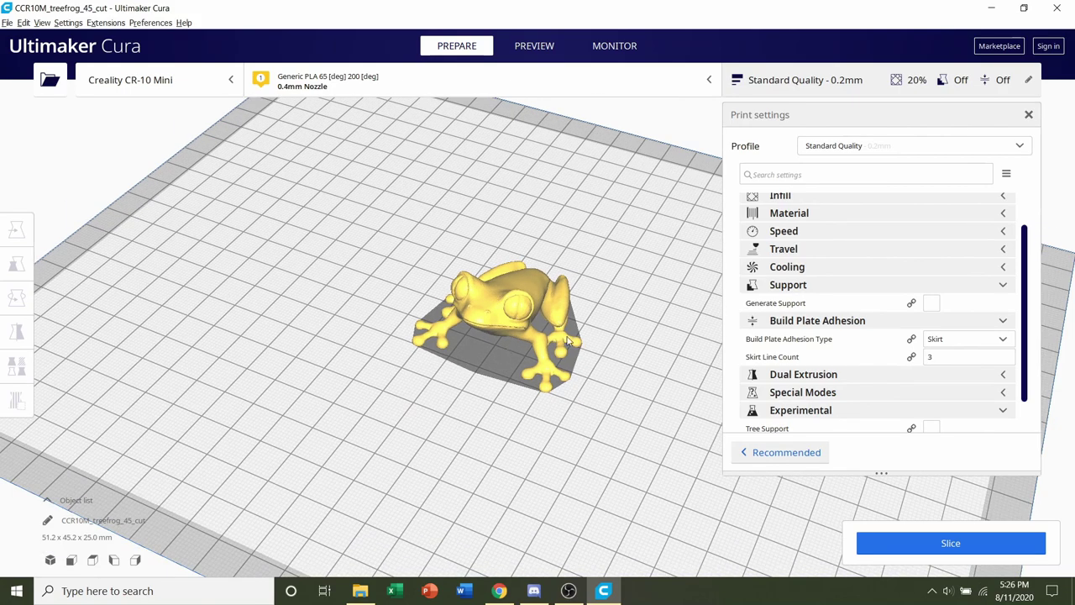
scroll(918, 351, "down", 1)
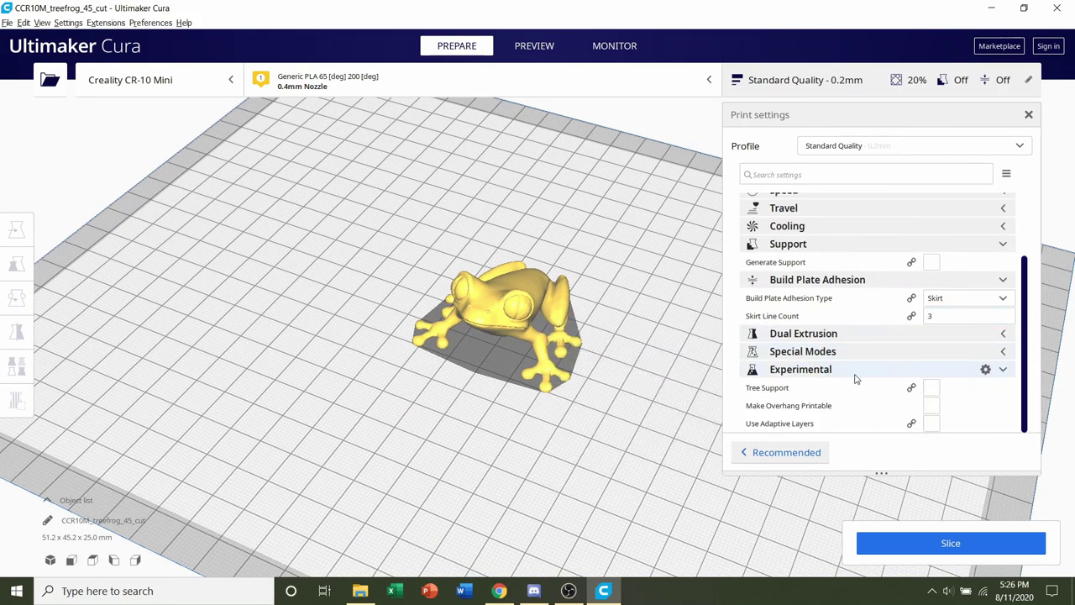
right_click_drag(481, 278, 655, 305)
right_click_drag(445, 298, 466, 268)
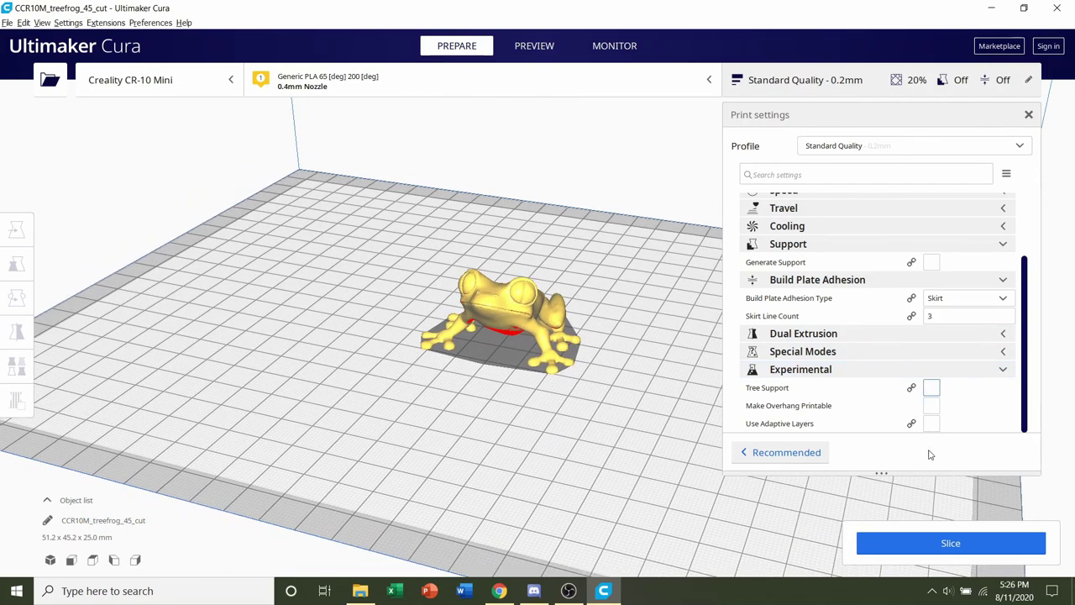
Step: Slice the frog and view its layers with the 56-minute, 6 g, 1.98 m estimate
left_click(939, 548)
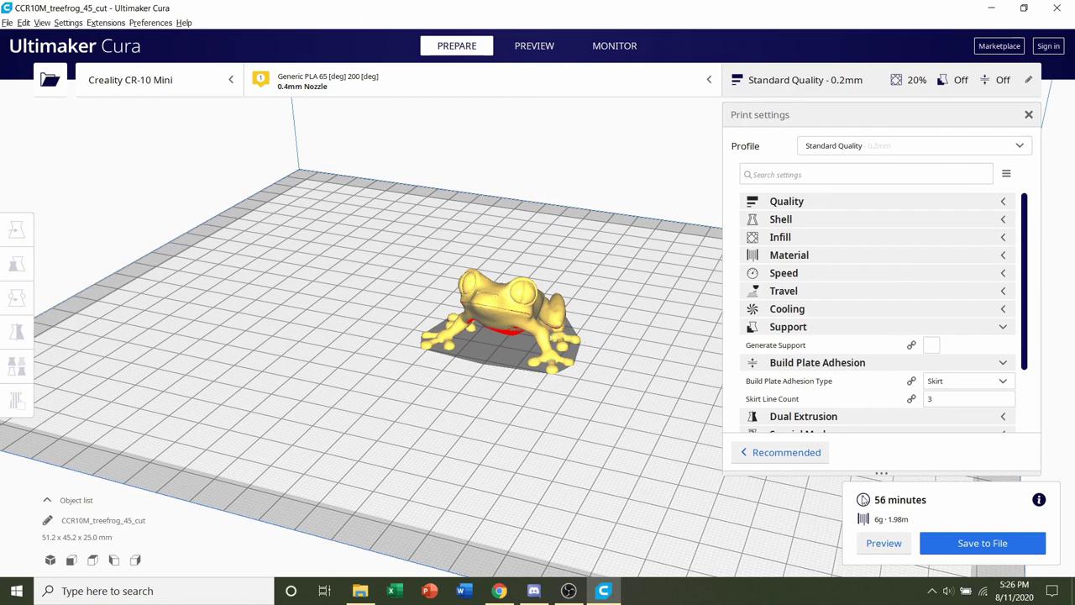
right_click_drag(437, 356, 739, 443)
scroll(605, 386, "up", 3)
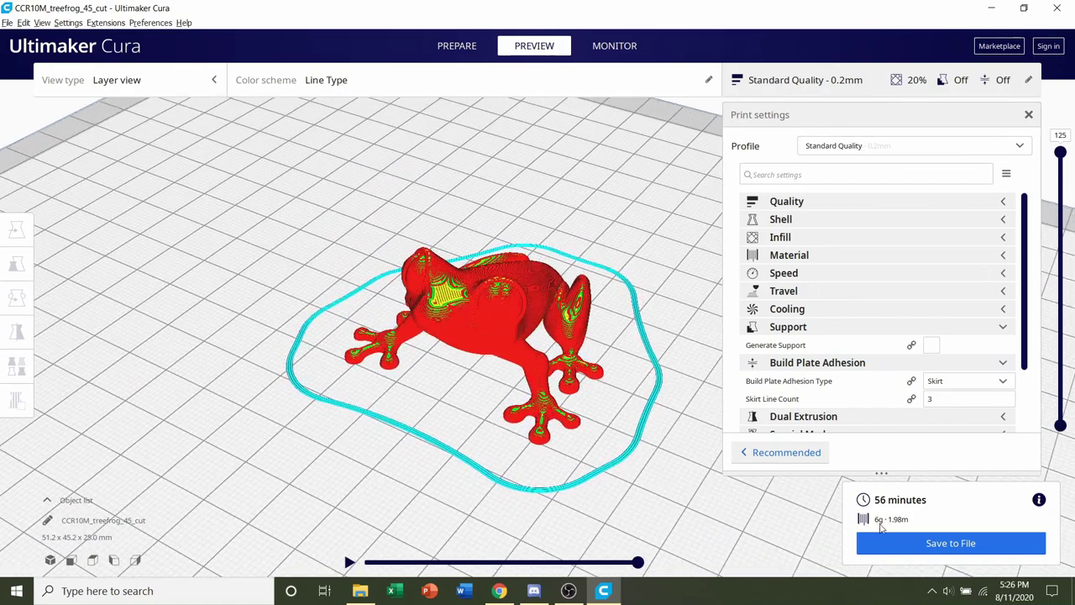